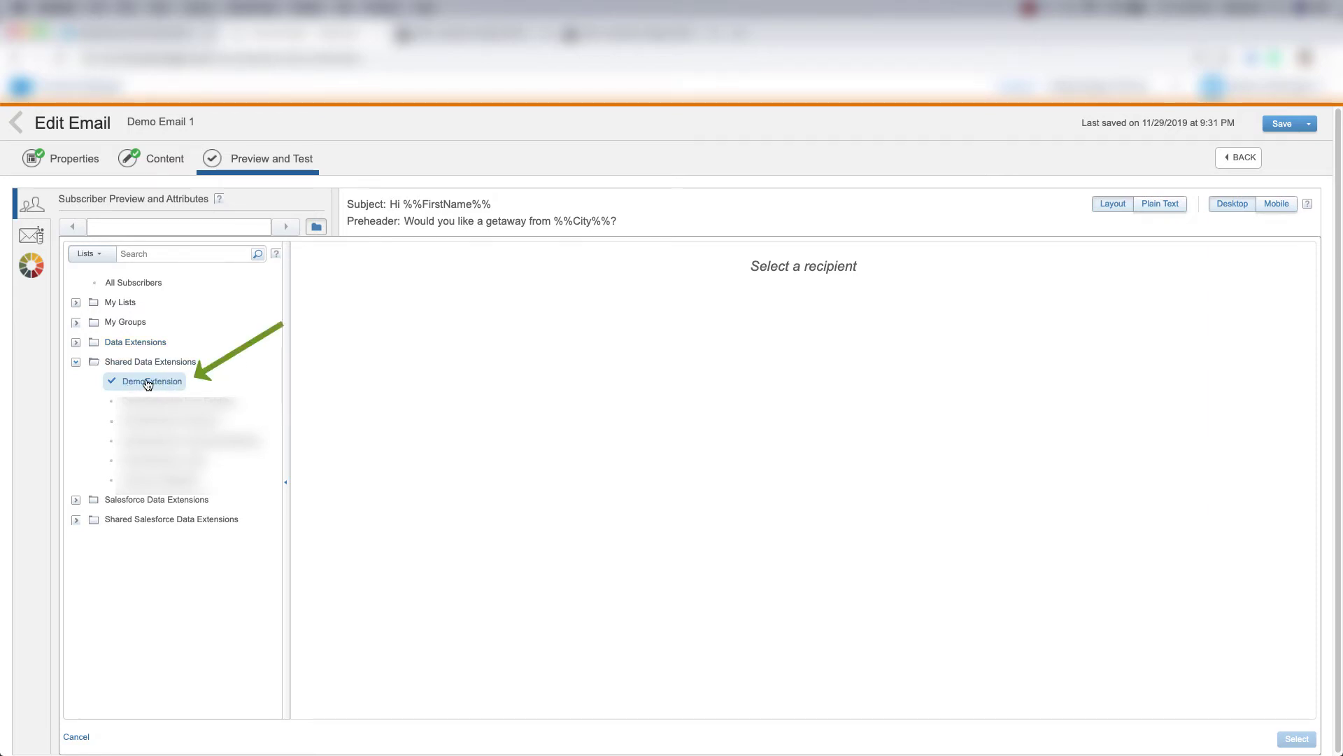
- Choose Lebron from the DemoExtension subscribers as the preview recipient
{"action": "left_click", "coordinate": [155, 385]}
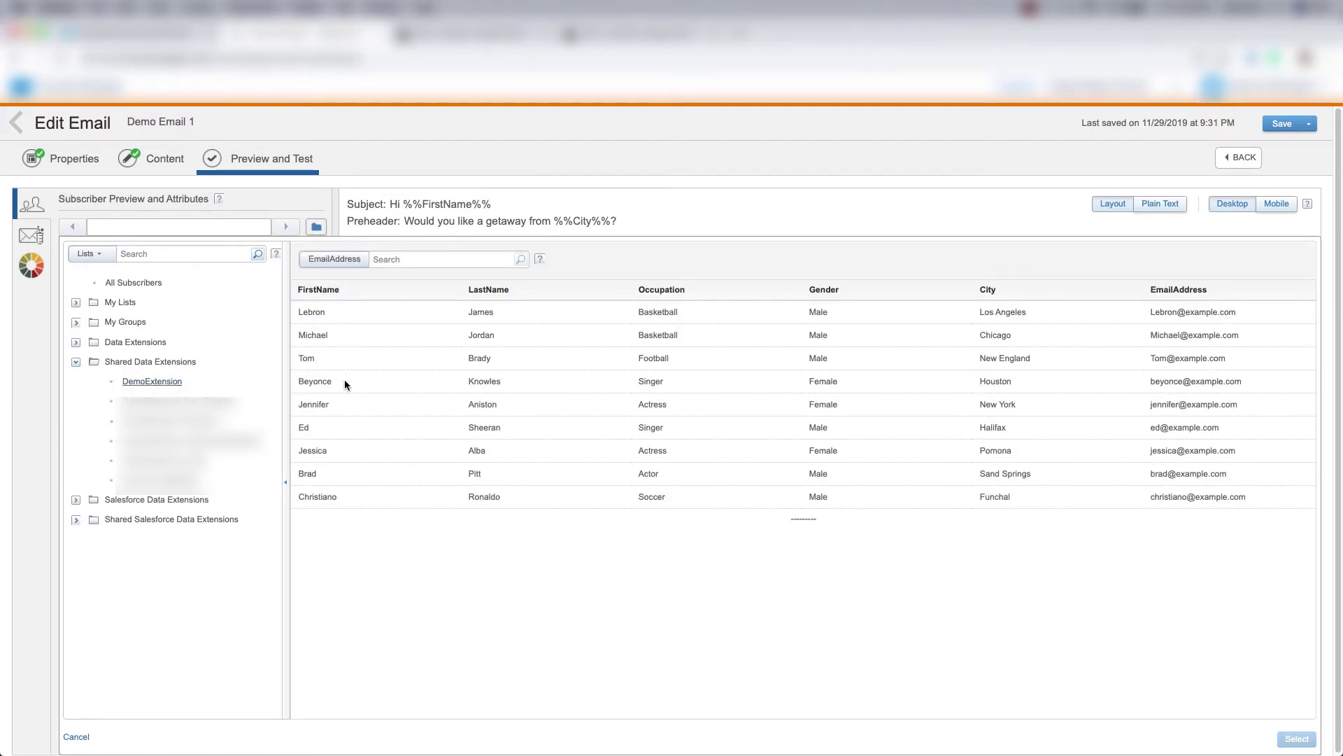
{"action": "left_click", "coordinate": [396, 311]}
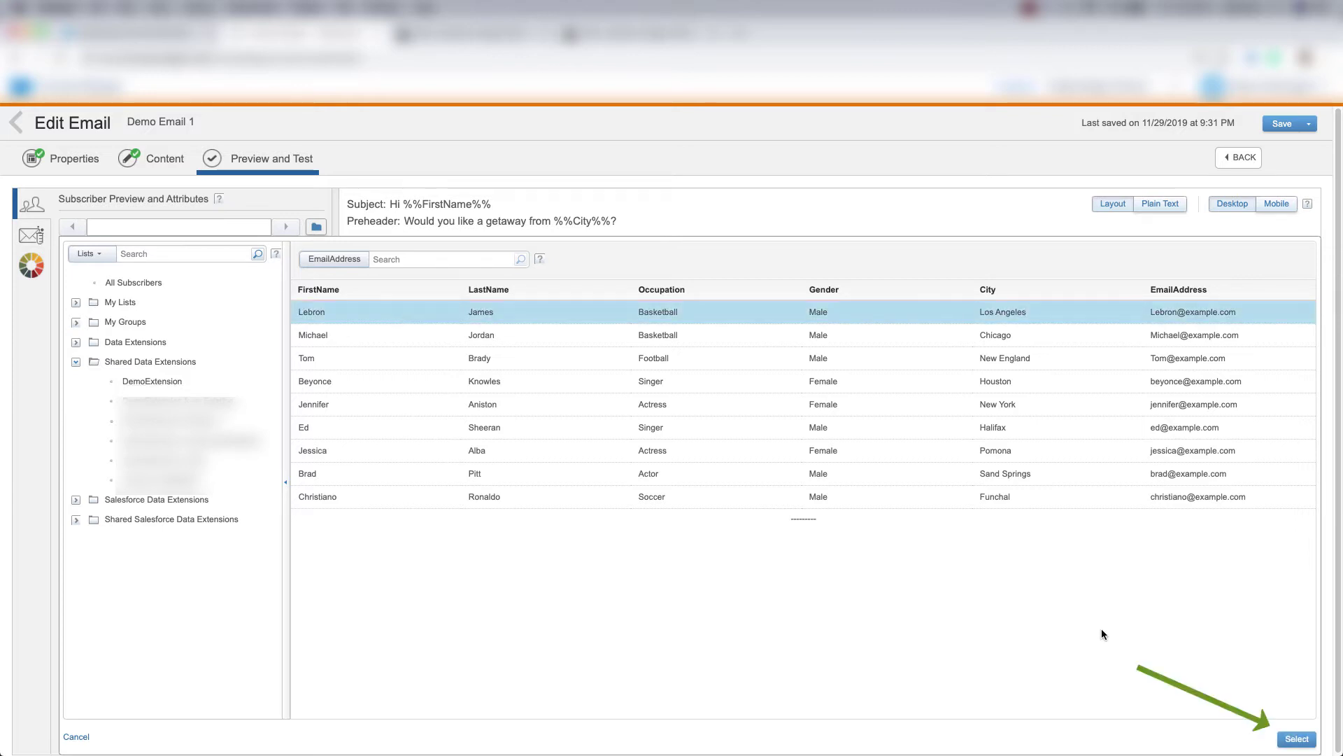
- Confirm Lebron to render the email with subject "Hi Lebron" and Los Angeles getaway text
{"action": "left_click", "coordinate": [1299, 739]}
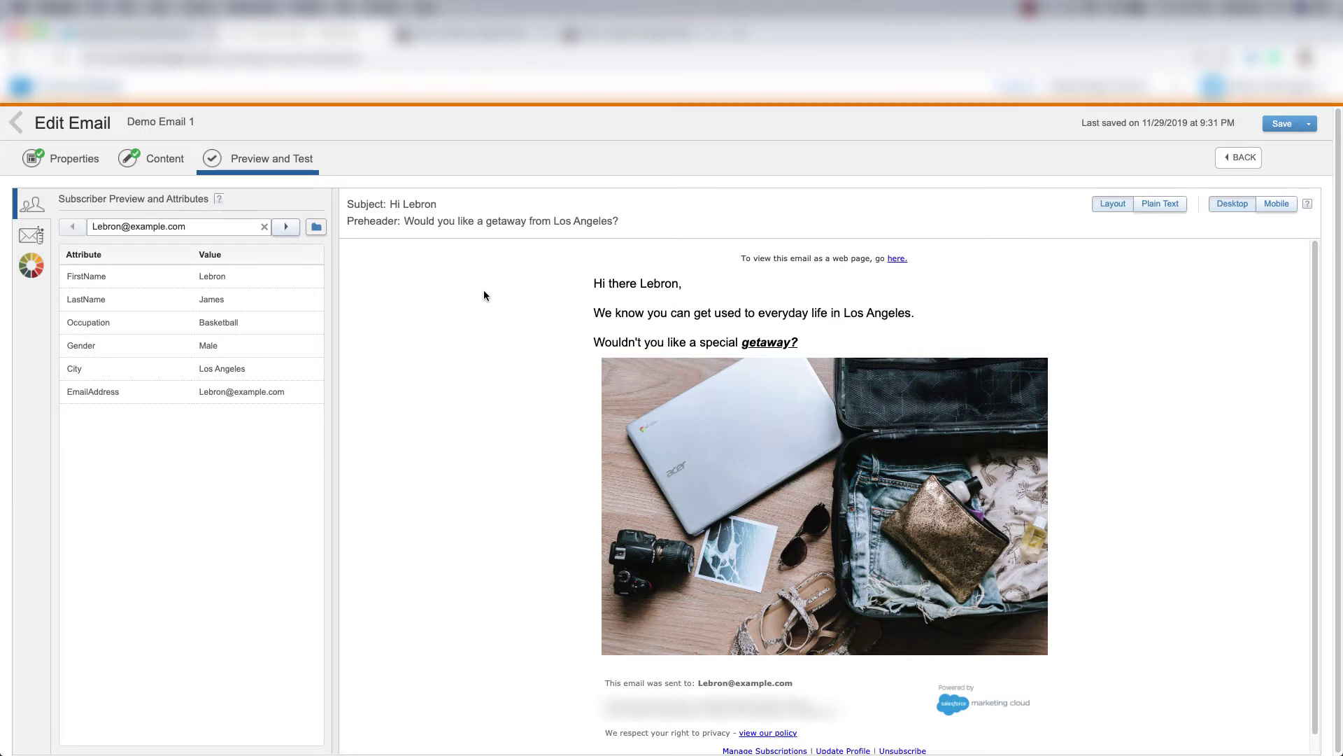
- Advance the subscriber preview past Michael to Beyonce, showing "Hi Beyonce" and Houston text
{"action": "left_click", "coordinate": [287, 227]}
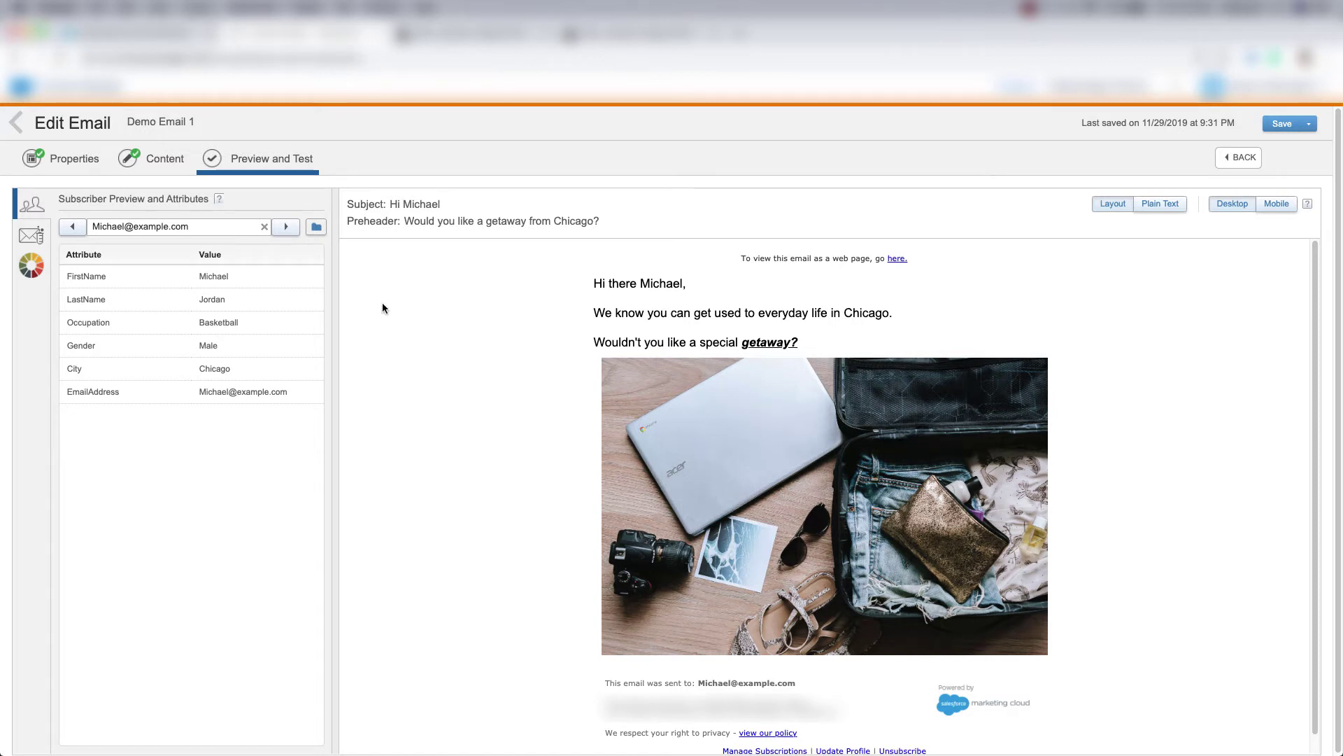
{"action": "left_click", "coordinate": [284, 226]}
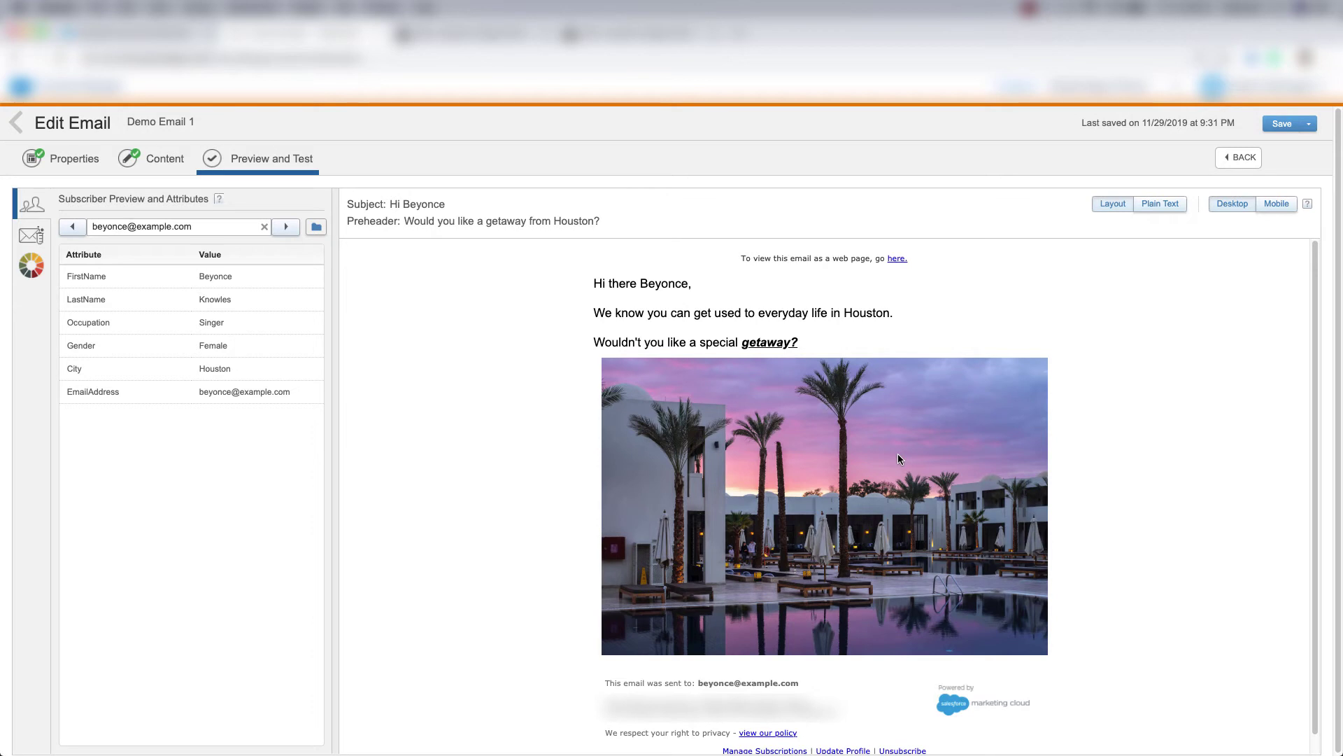
{"action": "left_click", "coordinate": [1274, 207]}
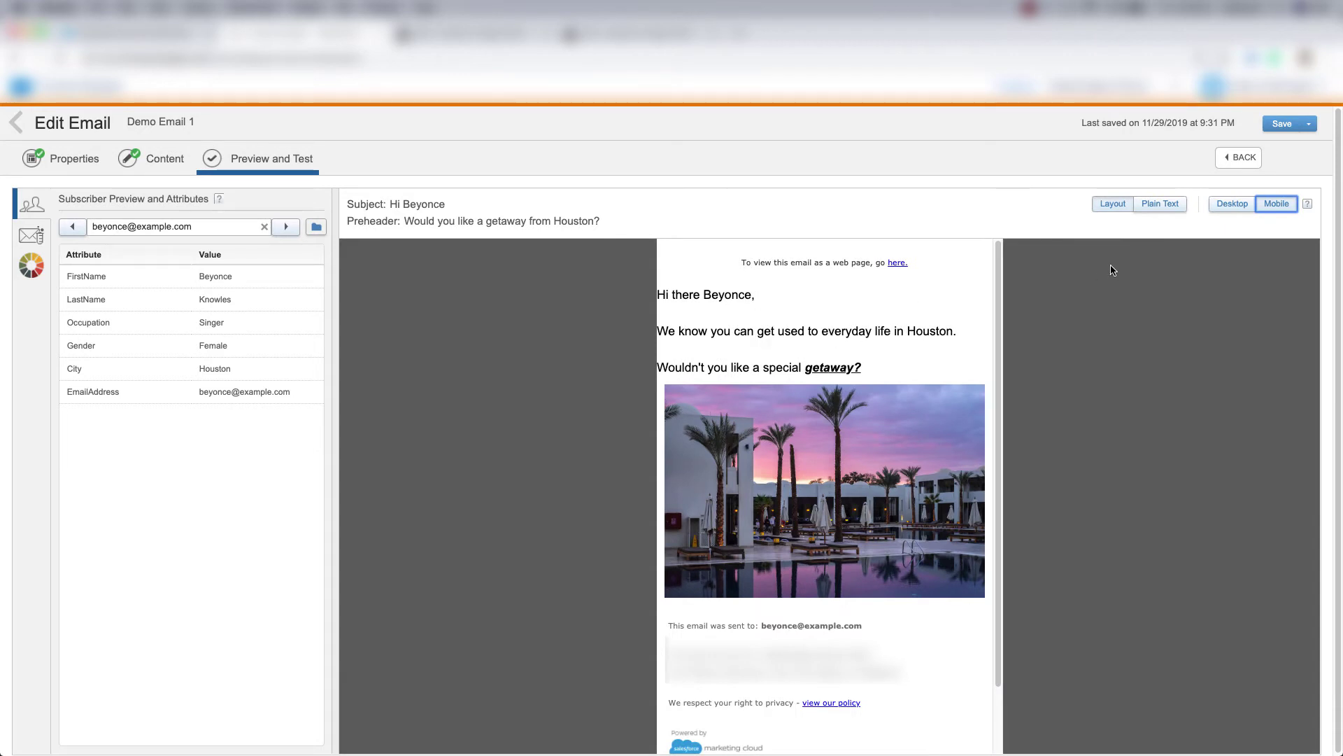
{"action": "left_click", "coordinate": [1233, 203]}
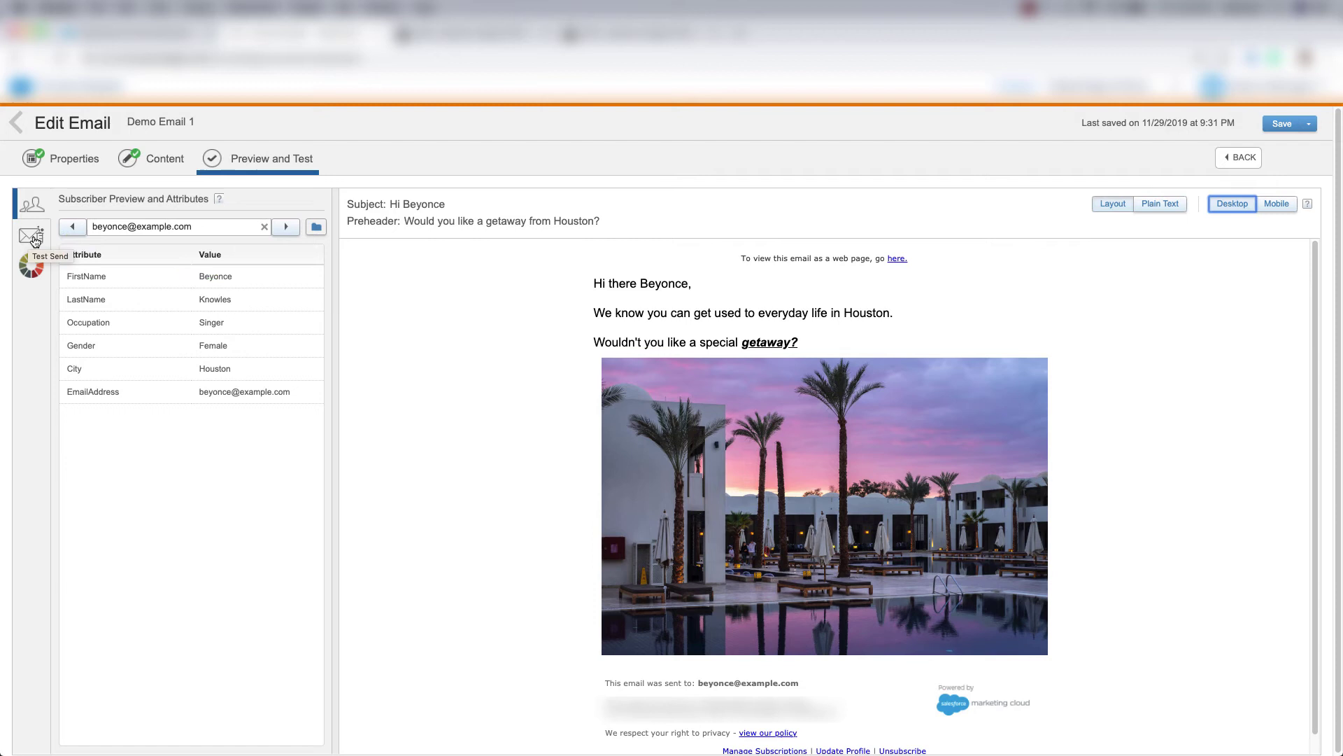
{"action": "left_click", "coordinate": [32, 237]}
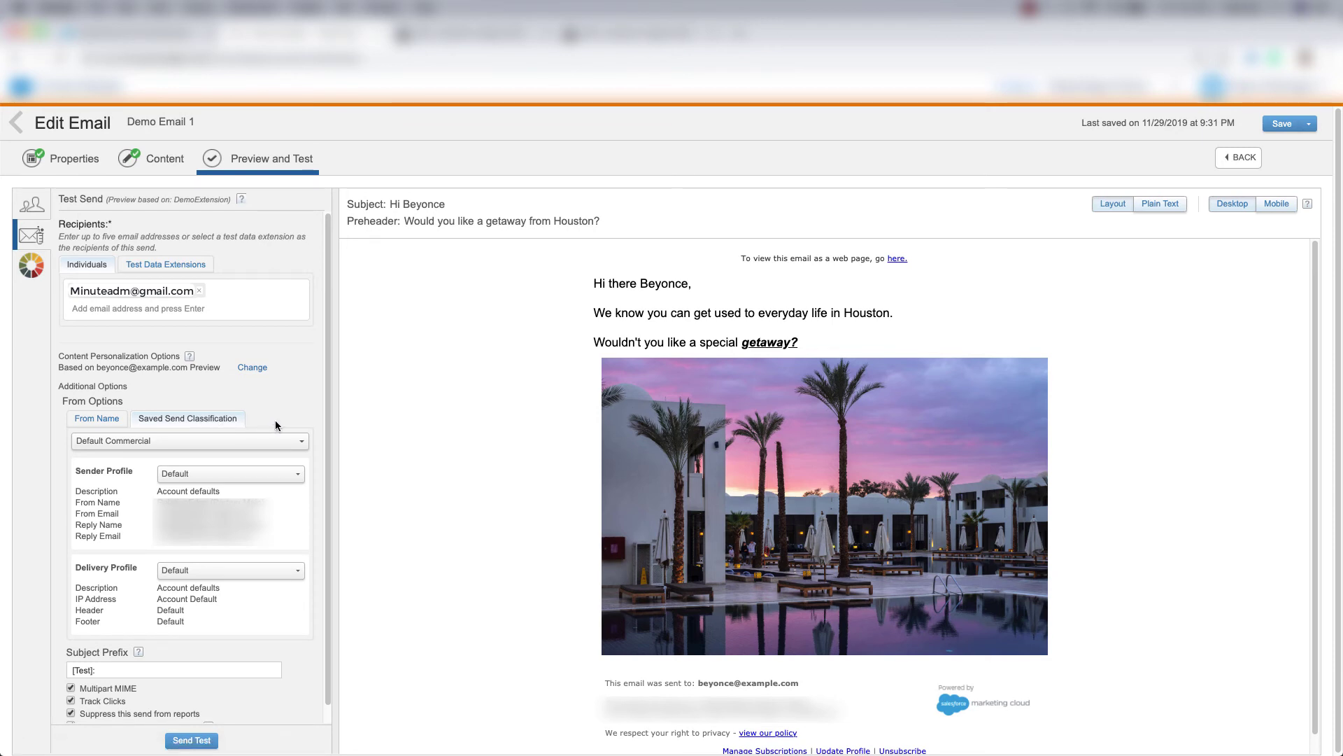
{"action": "scroll", "coordinate": [274, 424], "scroll_direction": "down", "scroll_amount": 1}
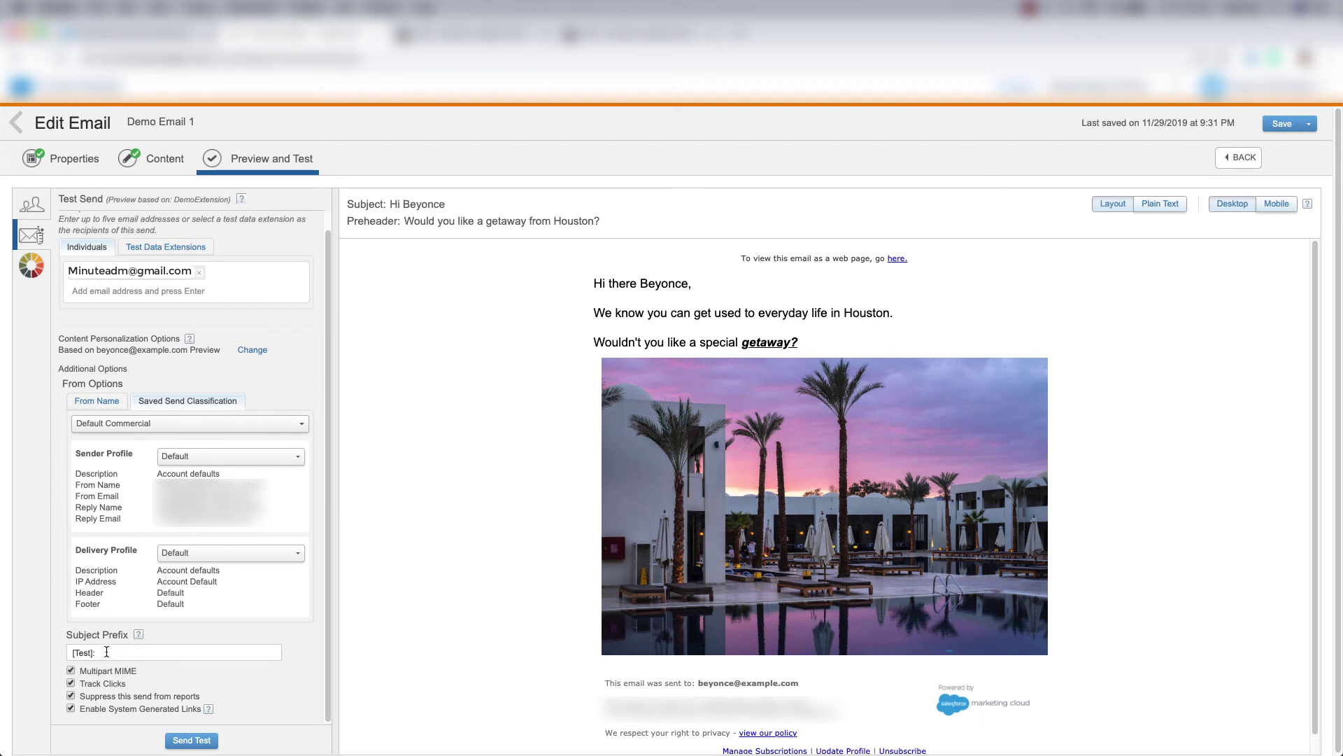
{"action": "left_click", "coordinate": [70, 651]}
- Send the test email after checking the recipient address in the summary details
{"action": "left_click", "coordinate": [191, 739]}
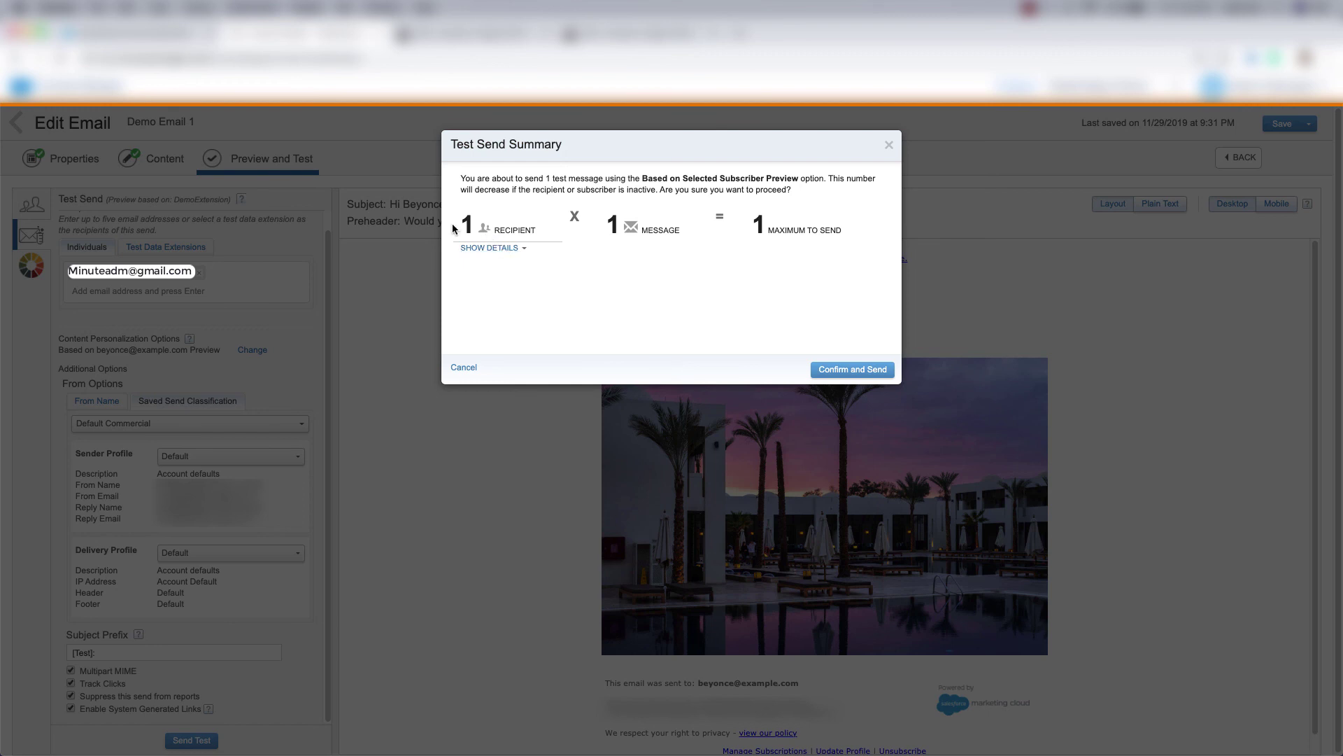
{"action": "left_click", "coordinate": [507, 252]}
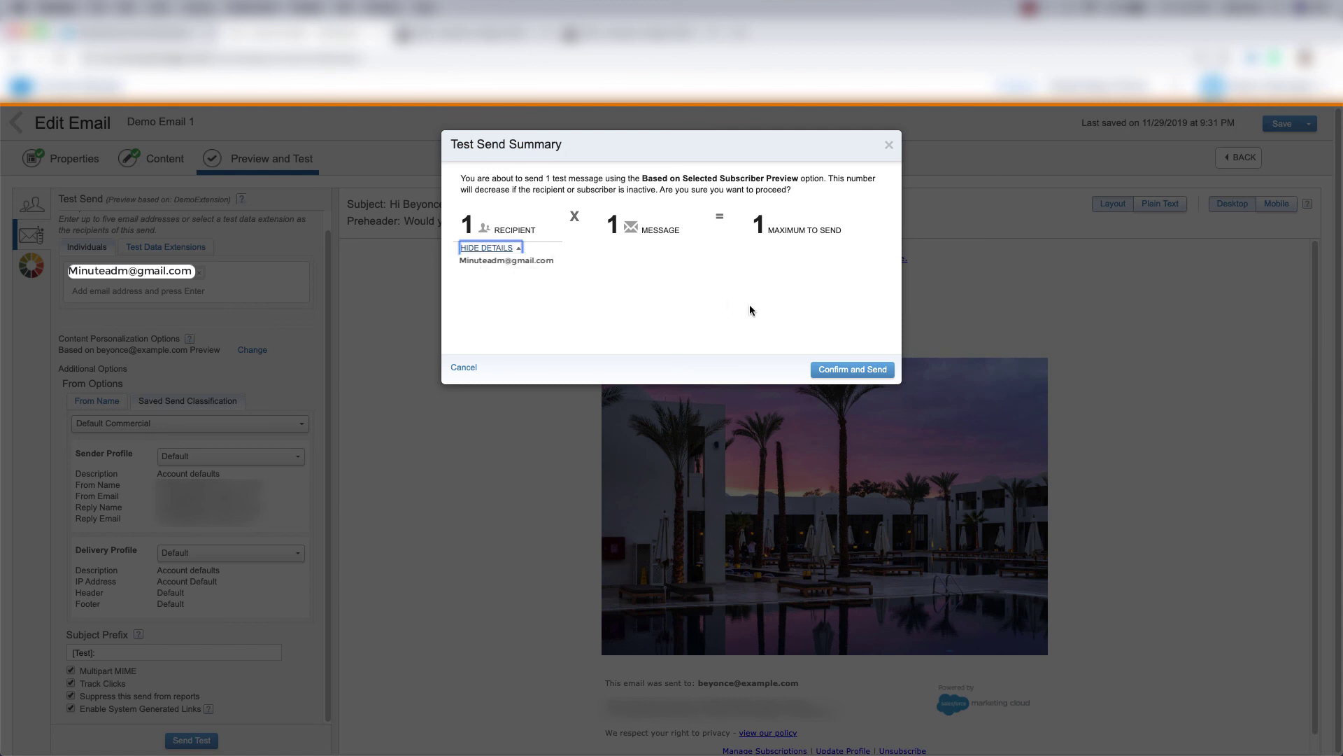
{"action": "left_click", "coordinate": [852, 370]}
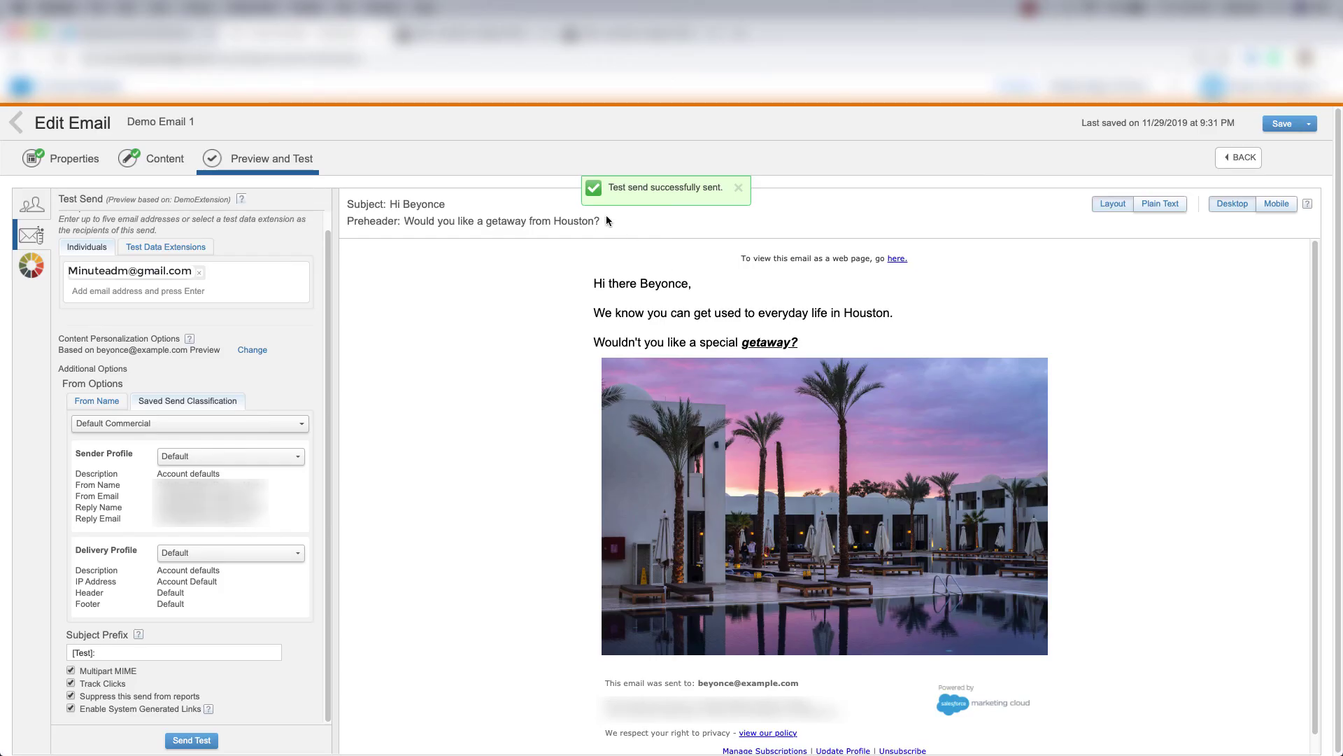